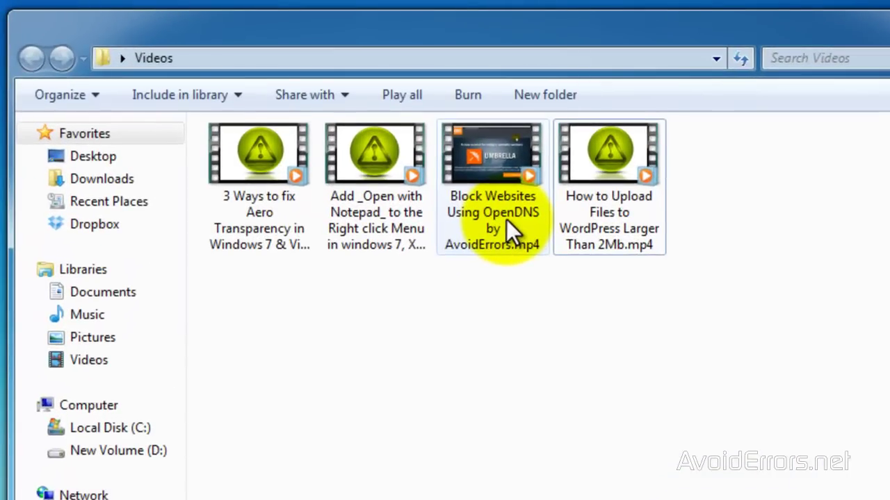
- Launch FileZilla from the desktop and connect to the avoiderrors-media.com server using the saved quick connection history
{"action": "mouse_move", "coordinate": [506, 219]}
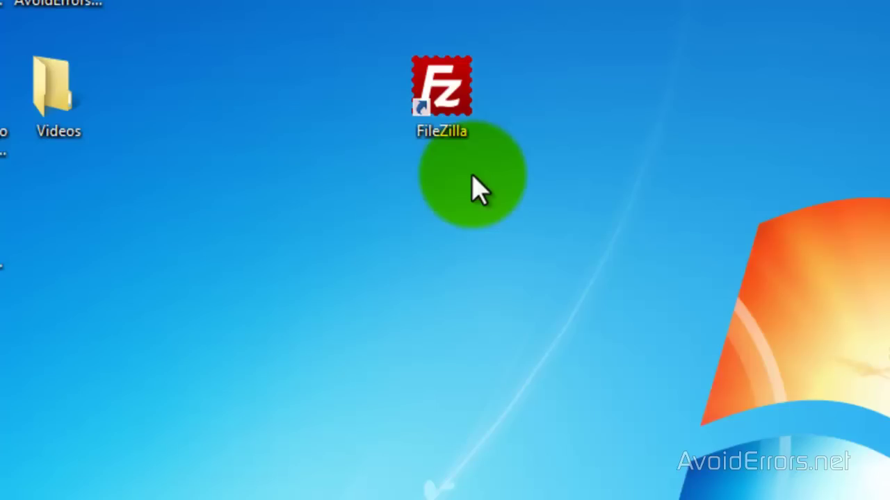
{"action": "left_click", "coordinate": [466, 95]}
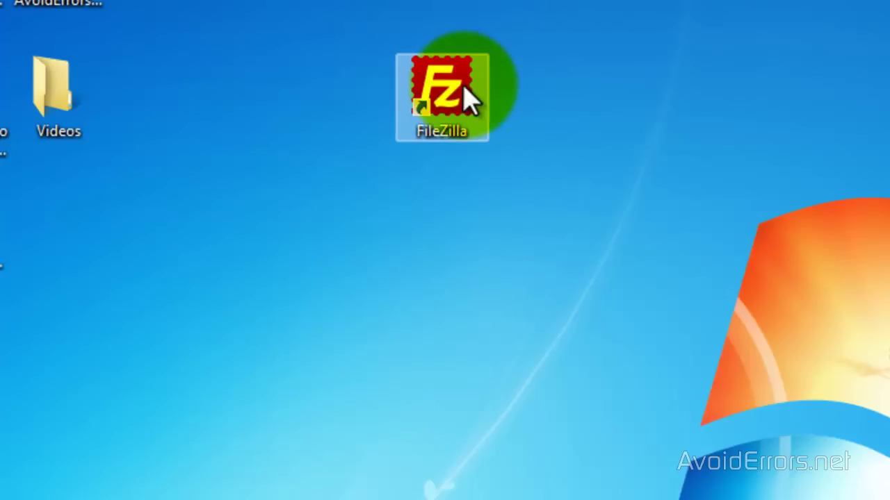
{"action": "double_click", "coordinate": [457, 98]}
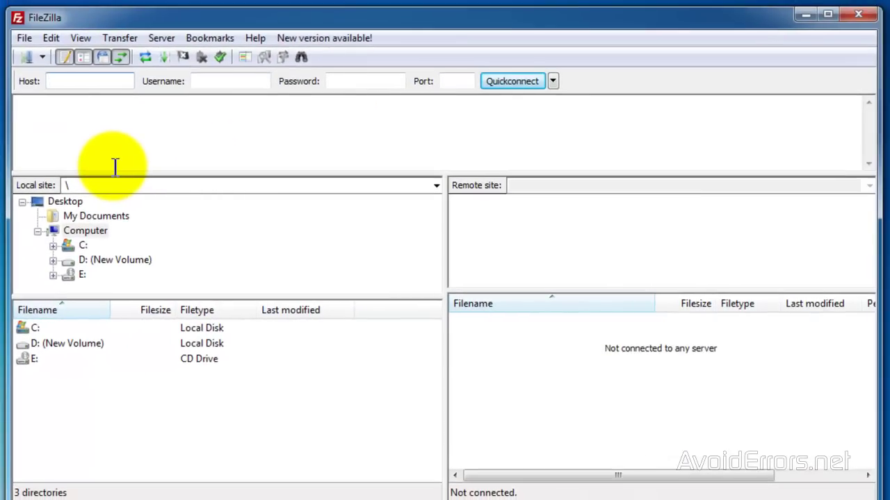
{"action": "left_click", "coordinate": [553, 81]}
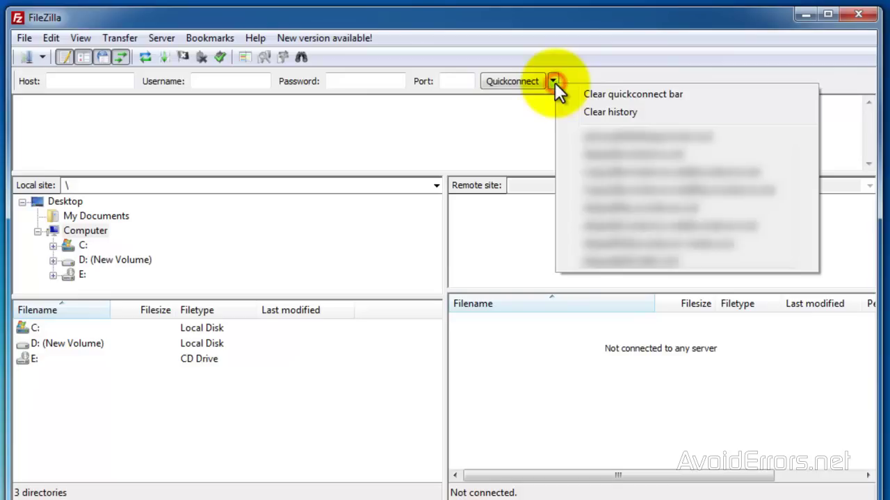
{"action": "left_click", "coordinate": [569, 244]}
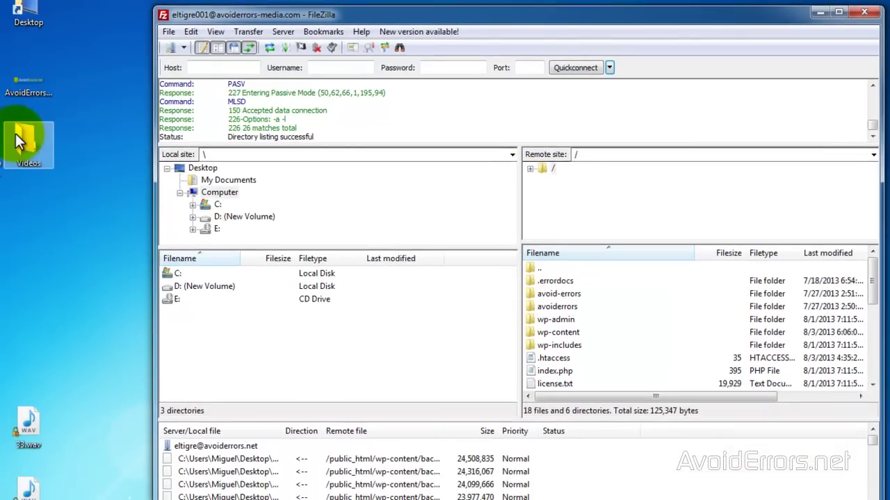
- Upload the Videos folder from the desktop to the root directory of the remote site
{"action": "left_click_drag", "start_coordinate": [20, 142], "coordinate": [546, 170]}
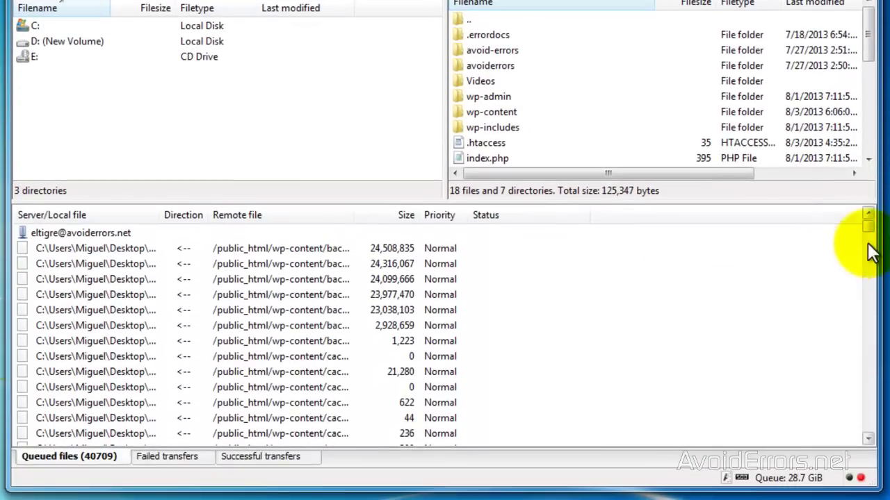
{"action": "left_click_drag", "start_coordinate": [868, 228], "coordinate": [874, 452]}
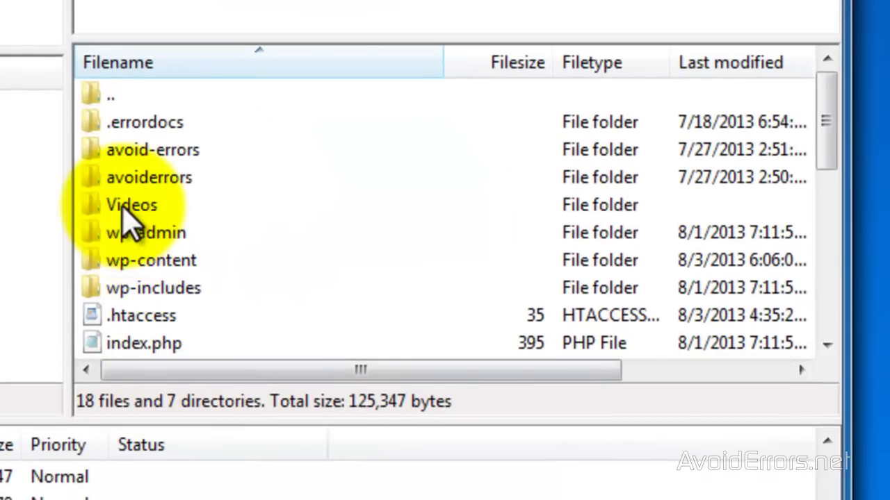
- Set the remote Videos folder's permissions to 777, recursing into subdirectories and applying to all files and directories
{"action": "right_click", "coordinate": [122, 205]}
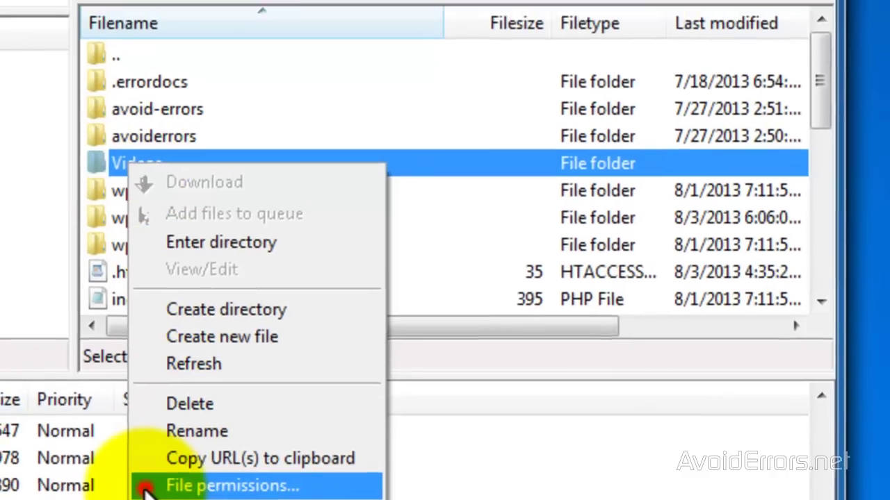
{"action": "left_click", "coordinate": [145, 470]}
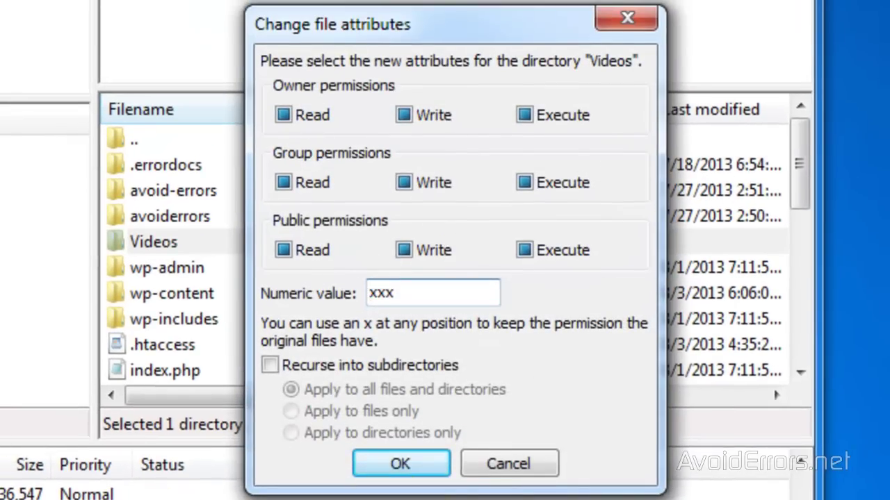
{"action": "double_click", "coordinate": [416, 294]}
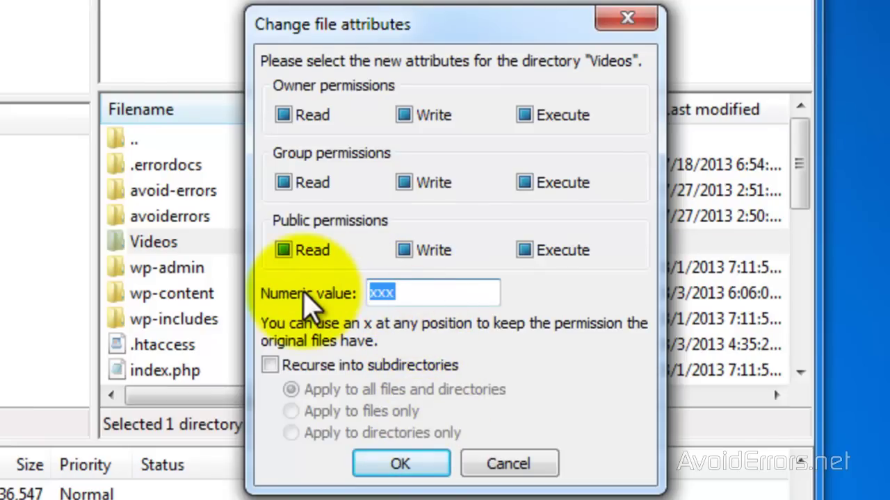
{"action": "type", "text": "777"}
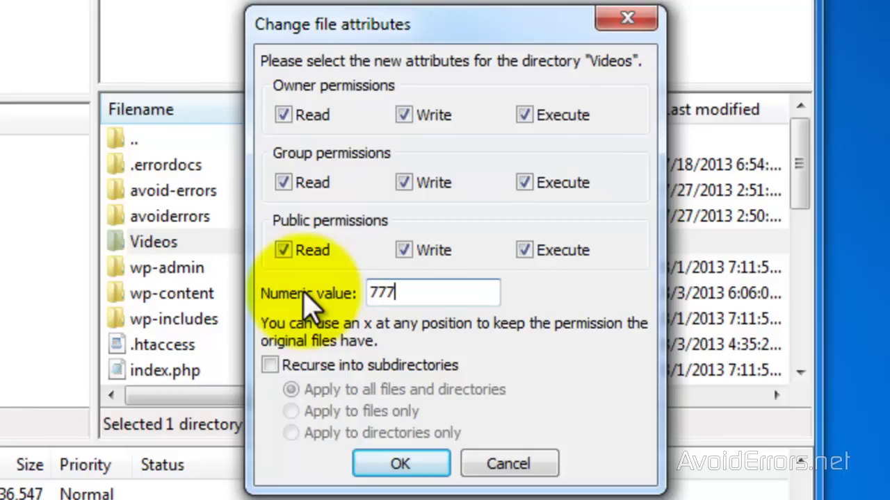
{"action": "left_click", "coordinate": [269, 366]}
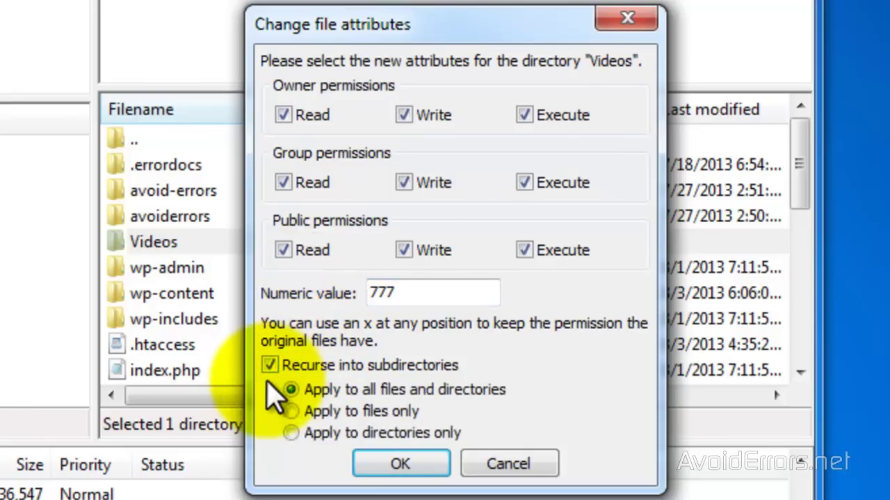
{"action": "left_click", "coordinate": [389, 469]}
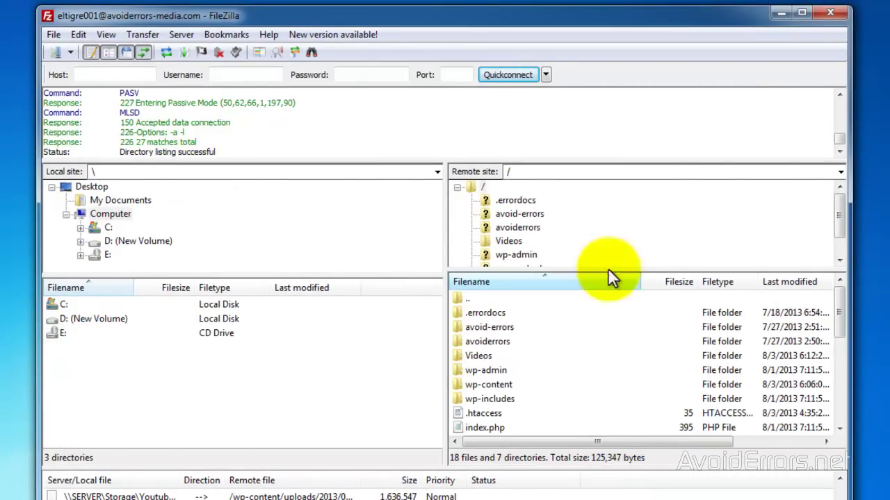
- Minimize FileZilla, switch to the website in Firefox and open the post "How to restore the old Task Manager in Windows 8"
{"action": "left_click", "coordinate": [778, 12]}
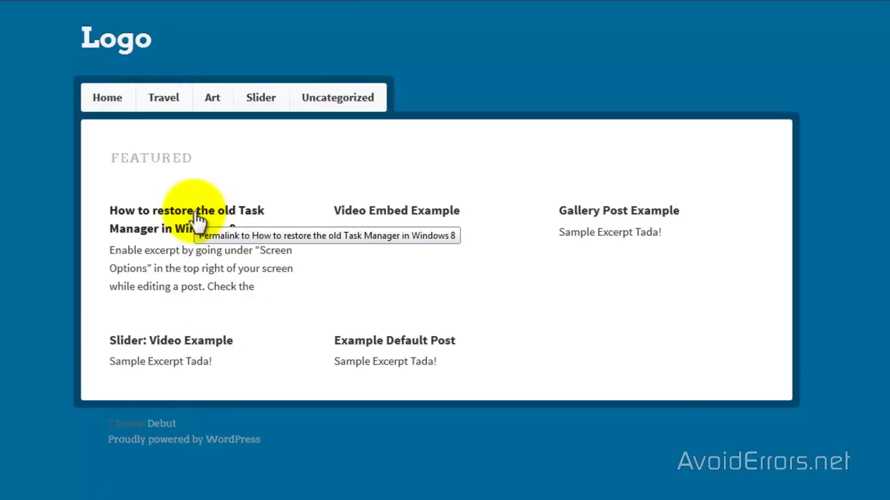
{"action": "left_click", "coordinate": [198, 219]}
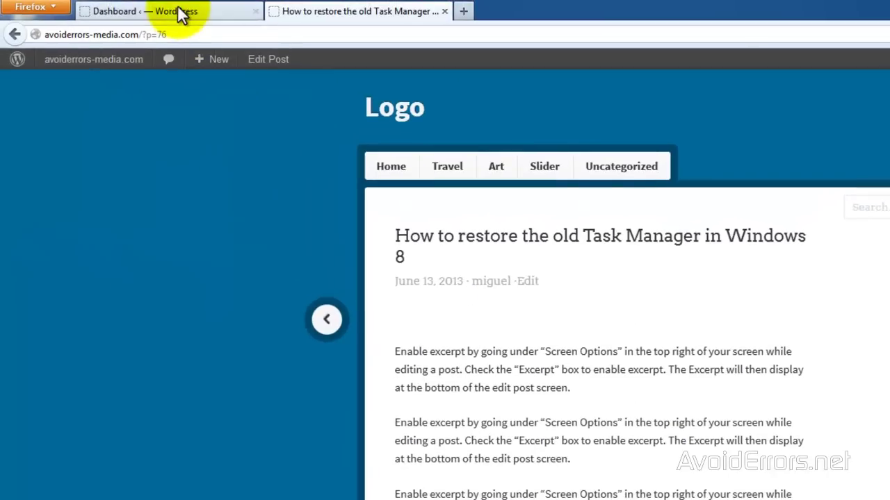
- From the WordPress dashboard, search the plugins available to install for "add from server"
{"action": "left_click", "coordinate": [179, 12]}
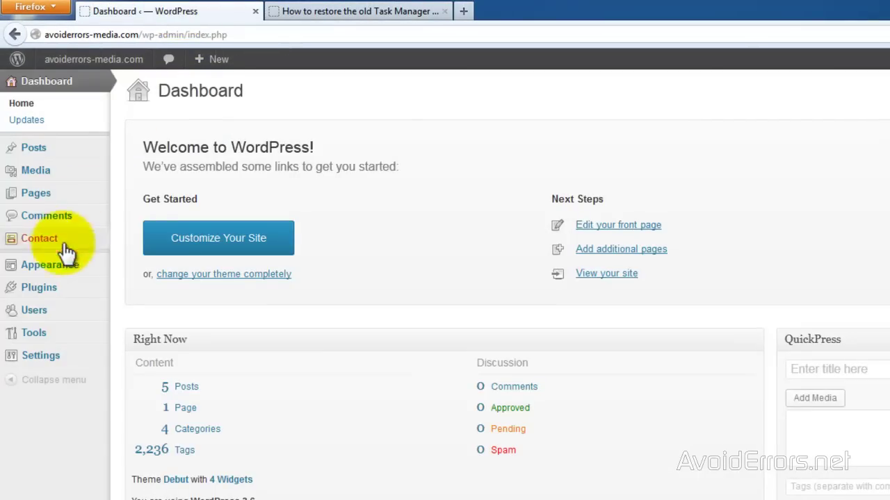
{"action": "left_click", "coordinate": [40, 289]}
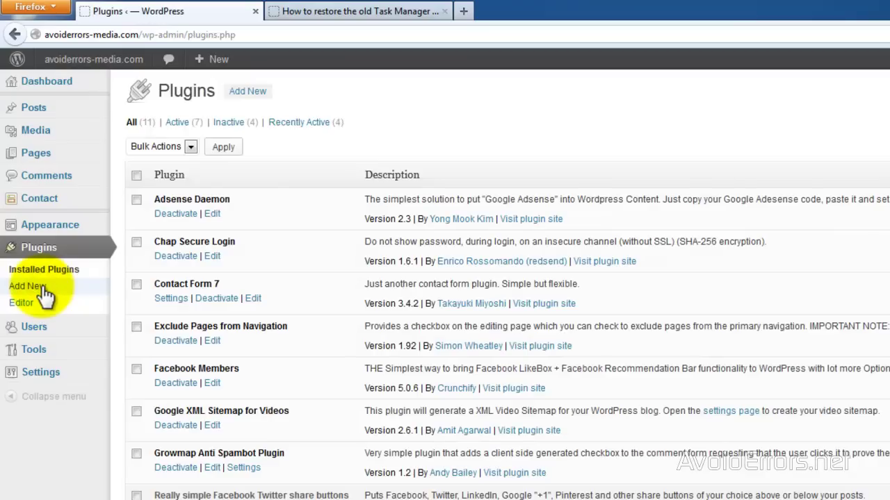
{"action": "left_click", "coordinate": [264, 90]}
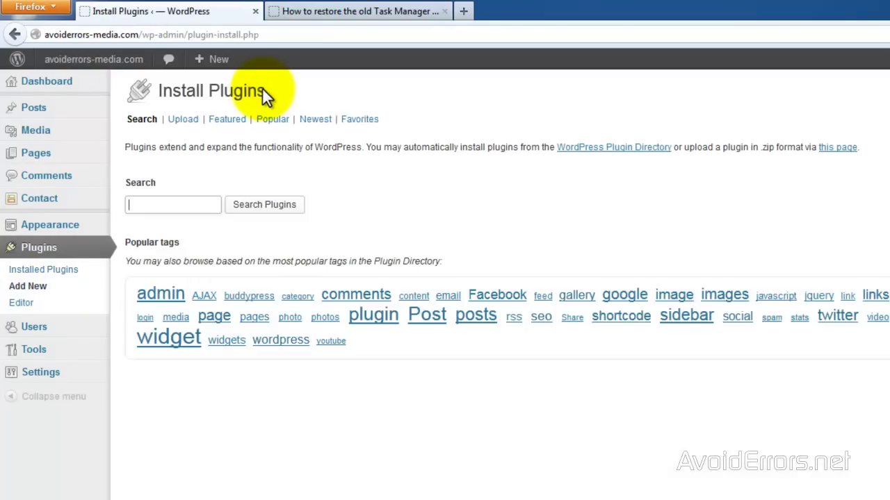
{"action": "type", "text": "add"}
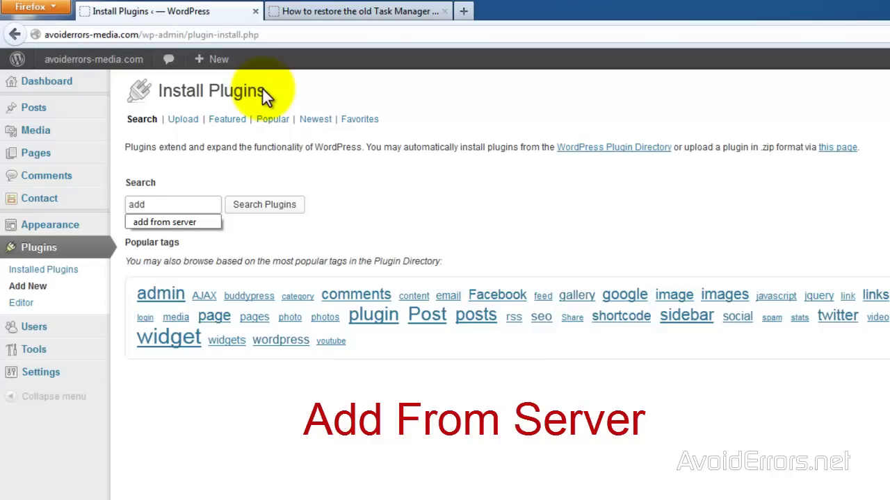
{"action": "left_click", "coordinate": [188, 222]}
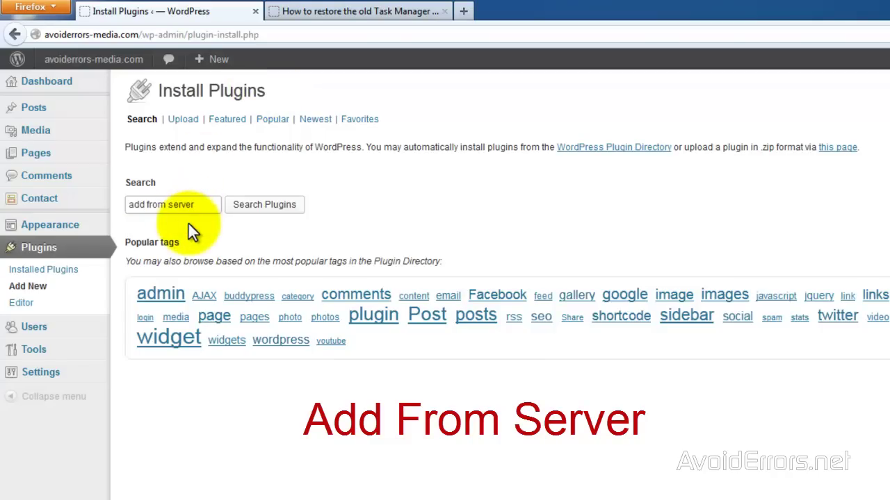
{"action": "left_click", "coordinate": [259, 211]}
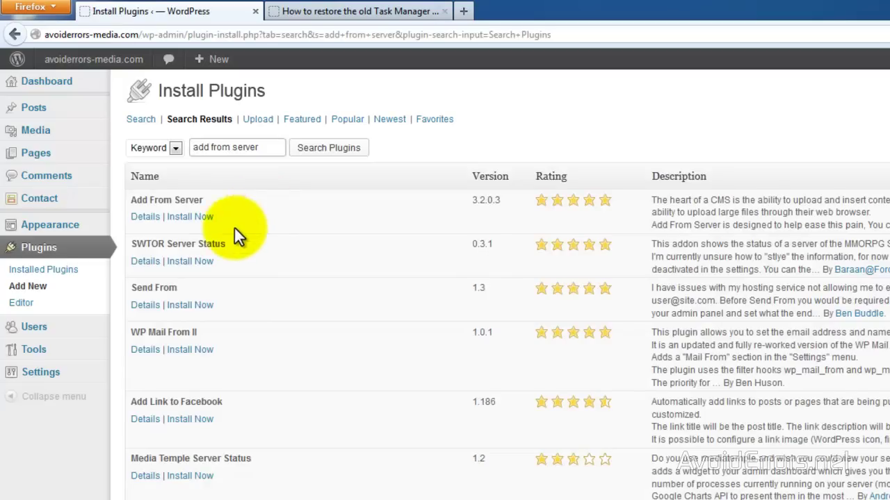
- Install and activate the Add From Server plugin
{"action": "left_click", "coordinate": [191, 216]}
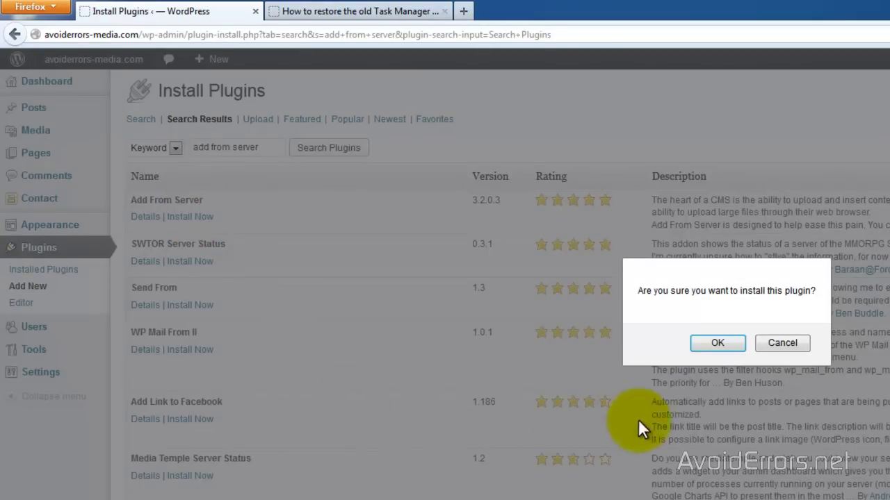
{"action": "left_click", "coordinate": [716, 343]}
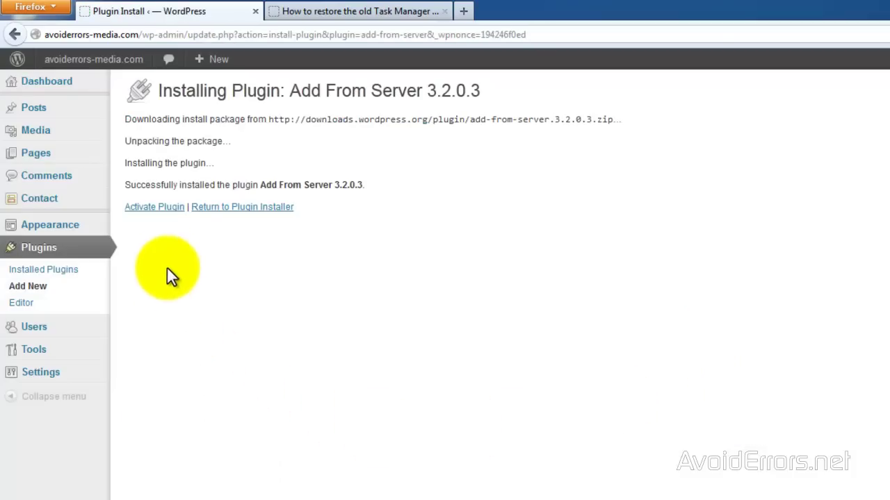
{"action": "left_click", "coordinate": [154, 207]}
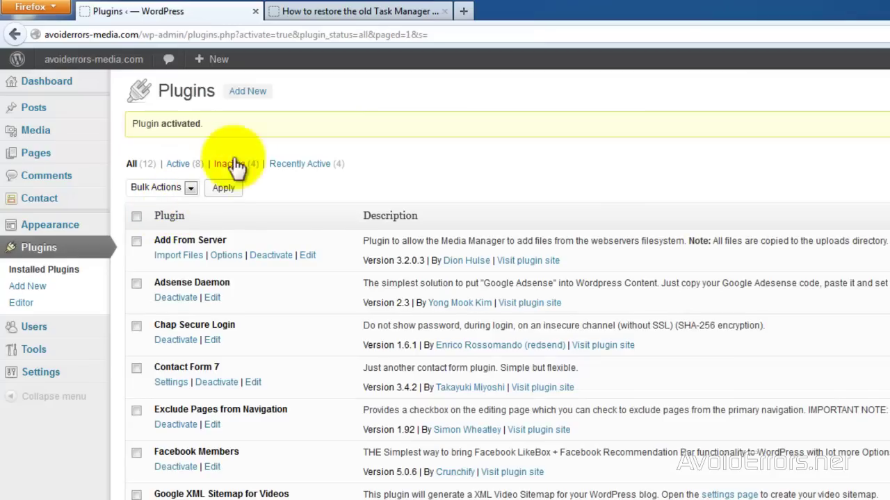
- Search the plugins available to install for "JW Player for Flash & HTML5 Video"
{"action": "left_click", "coordinate": [248, 92]}
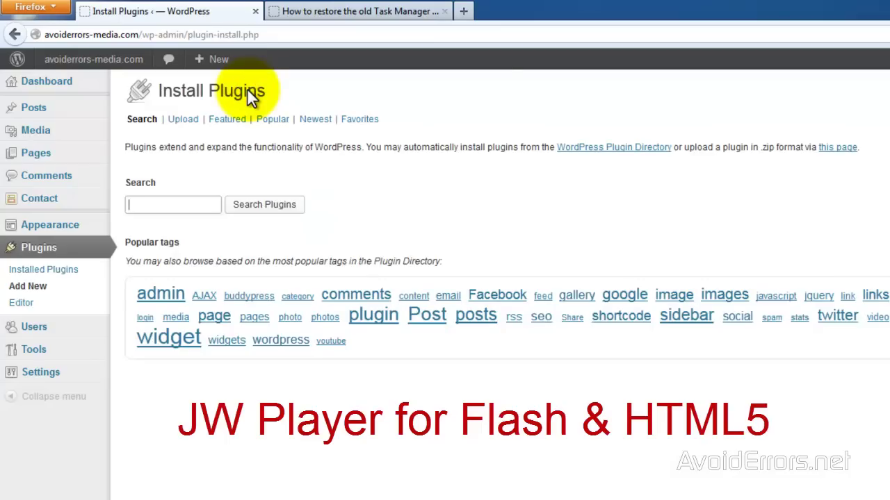
{"action": "type", "text": "jw"}
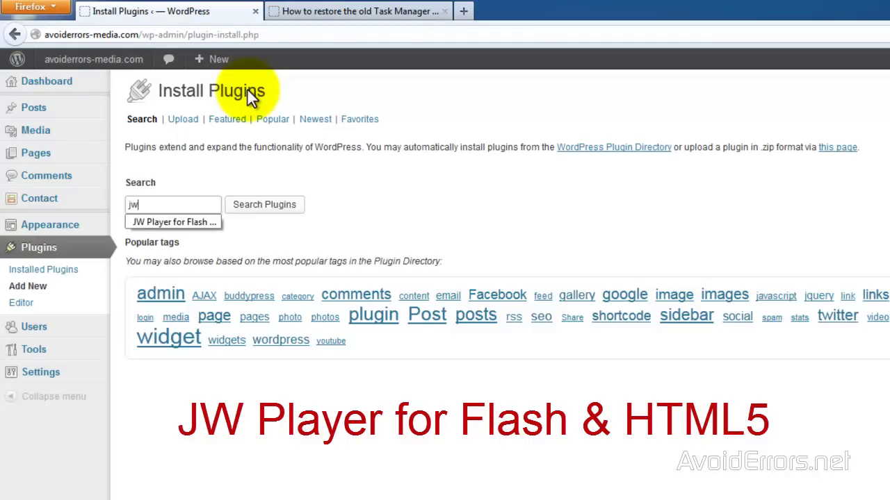
{"action": "left_click", "coordinate": [183, 221]}
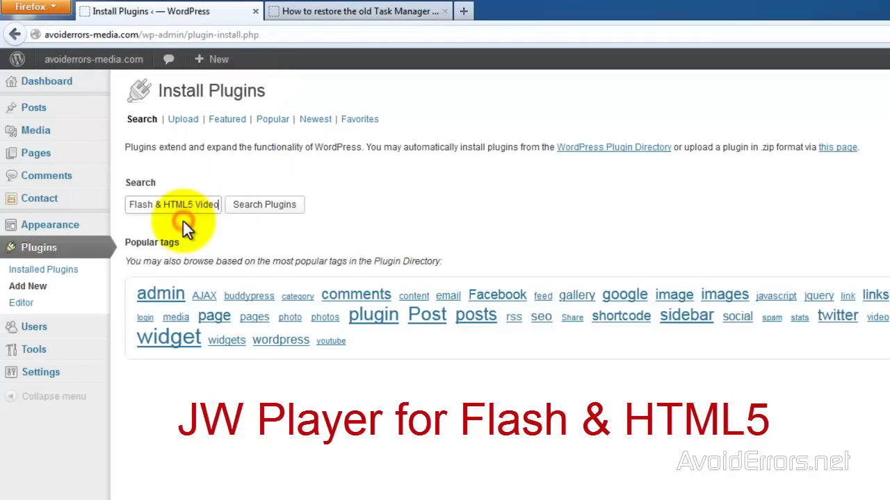
{"action": "left_click", "coordinate": [259, 213]}
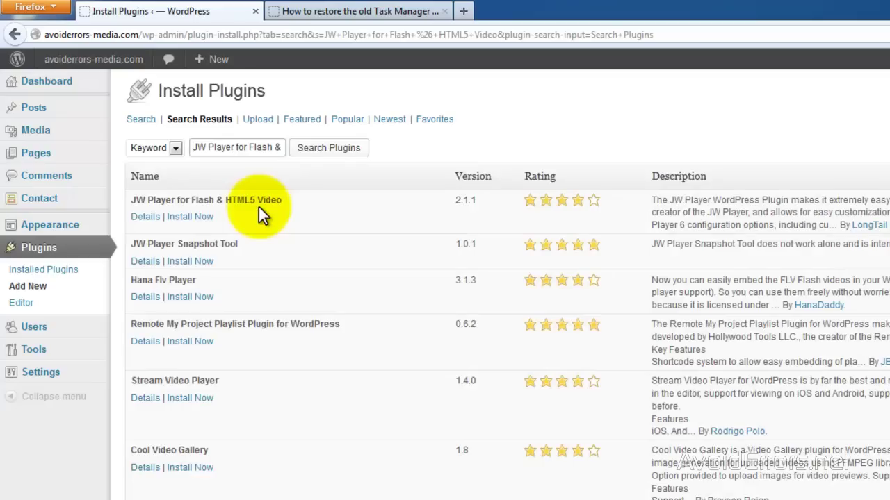
- Install and activate the JW Player for Flash & HTML5 Video plugin
{"action": "left_click", "coordinate": [189, 217]}
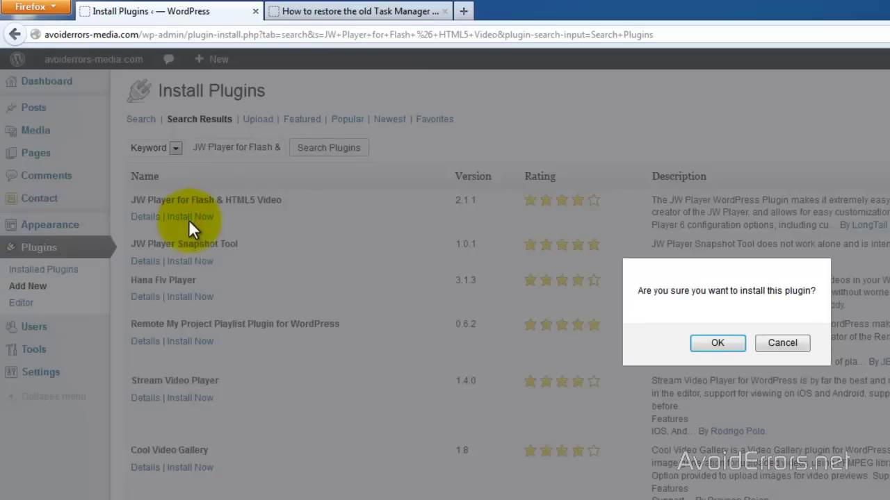
{"action": "left_click", "coordinate": [696, 343]}
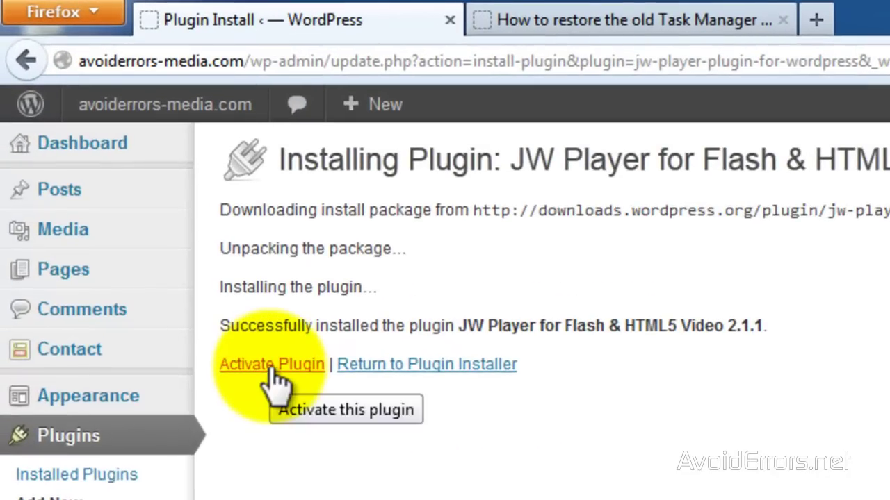
{"action": "left_click", "coordinate": [166, 224]}
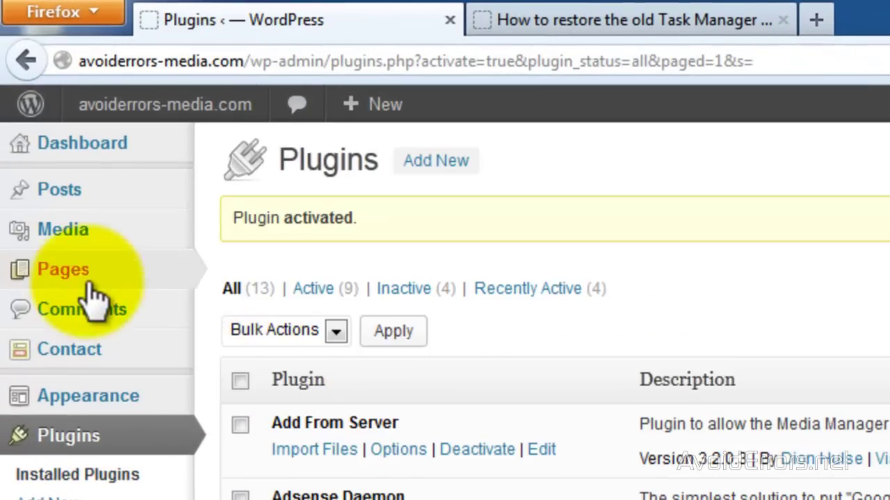
- In the Add From Server media page, browse from the WordPress root into the uploaded Videos folder
{"action": "left_click", "coordinate": [49, 228]}
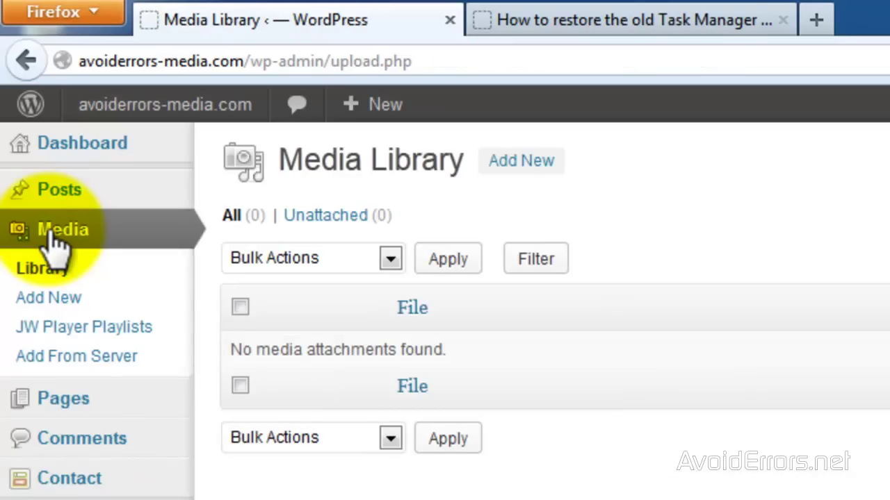
{"action": "left_click", "coordinate": [140, 357]}
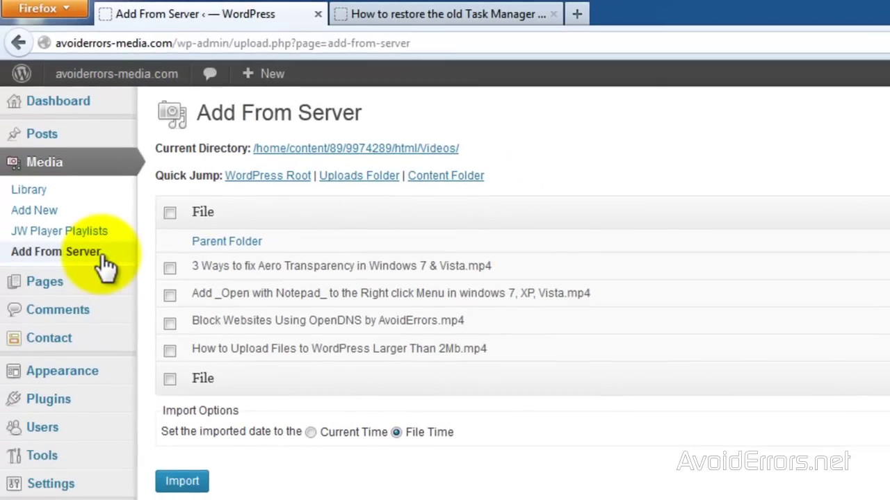
{"action": "left_click", "coordinate": [288, 179]}
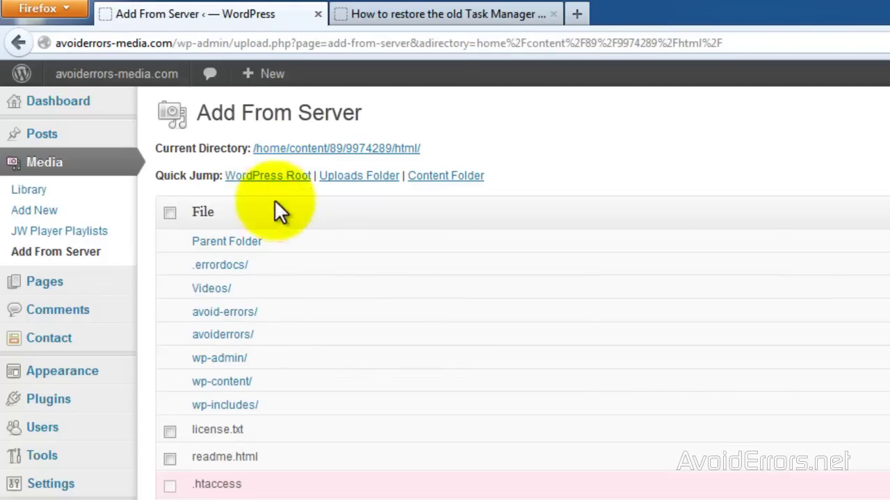
{"action": "left_click", "coordinate": [211, 289]}
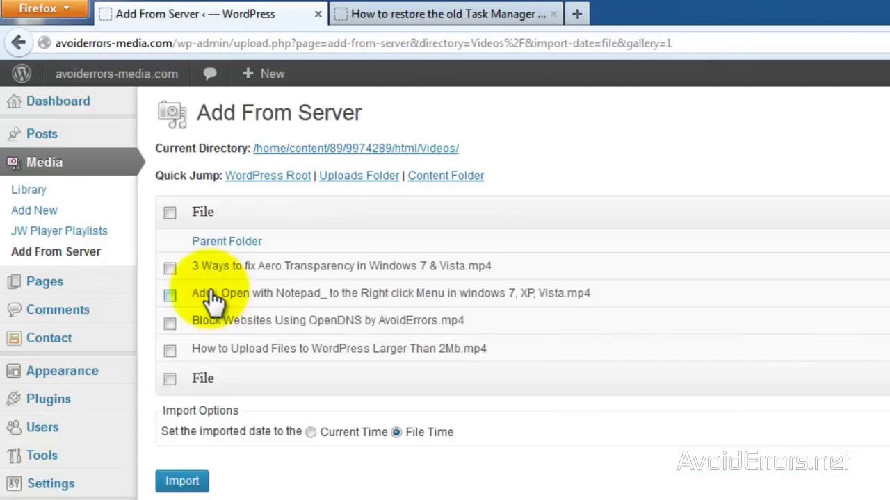
- Import all four videos from the Videos folder into the media library with the imported date set to Current Time
{"action": "left_click", "coordinate": [169, 212]}
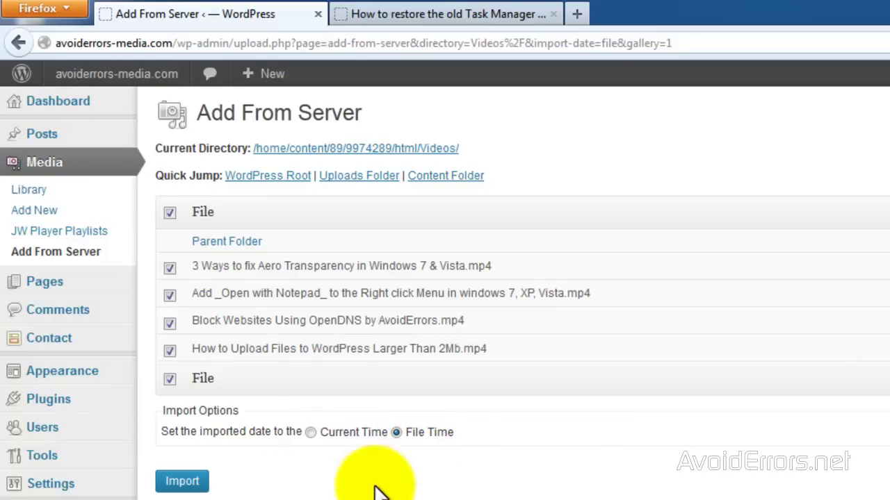
{"action": "left_click", "coordinate": [311, 432]}
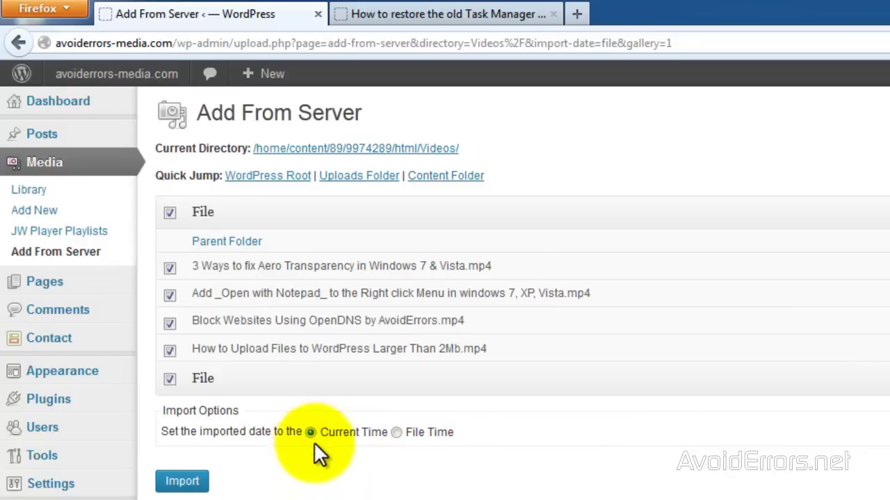
{"action": "left_click", "coordinate": [162, 482]}
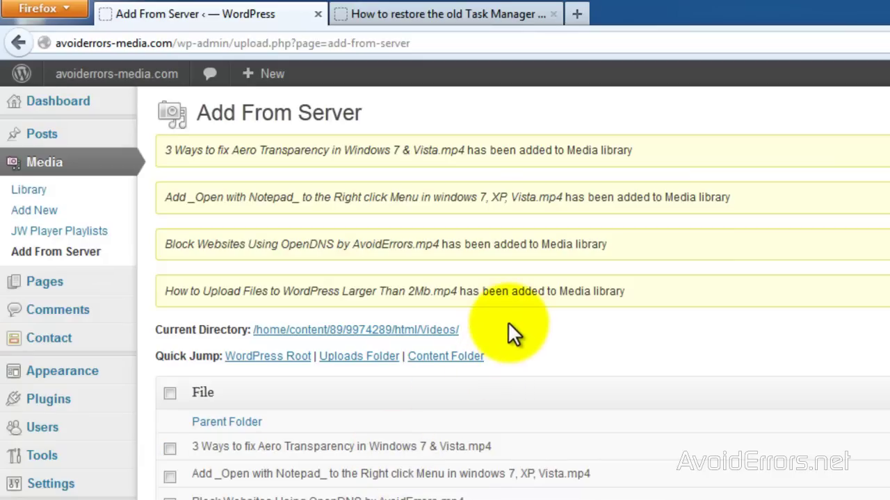
- Insert the How-to-Upload-Files-to-WordPress-Larger-Than-2Mb.mp4 video into the "How to restore the old Task Manager in Windows 8" post and update the post
{"action": "mouse_move", "coordinate": [44, 139]}
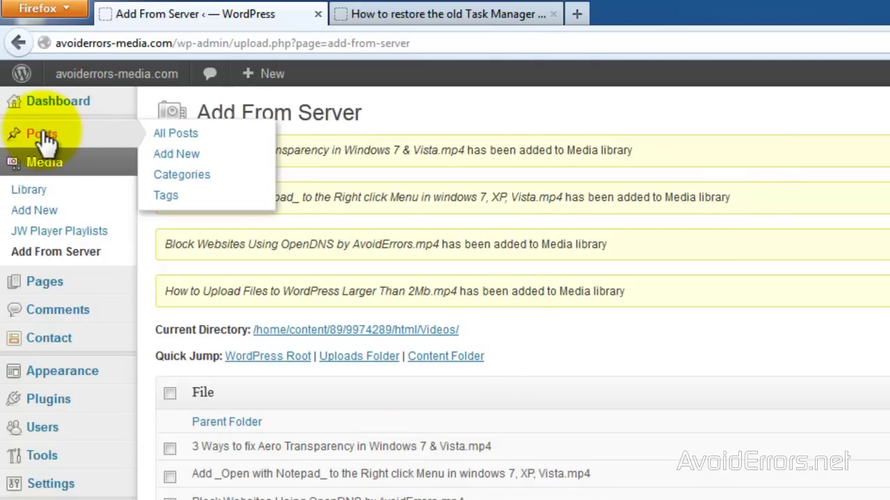
{"action": "left_click", "coordinate": [45, 139]}
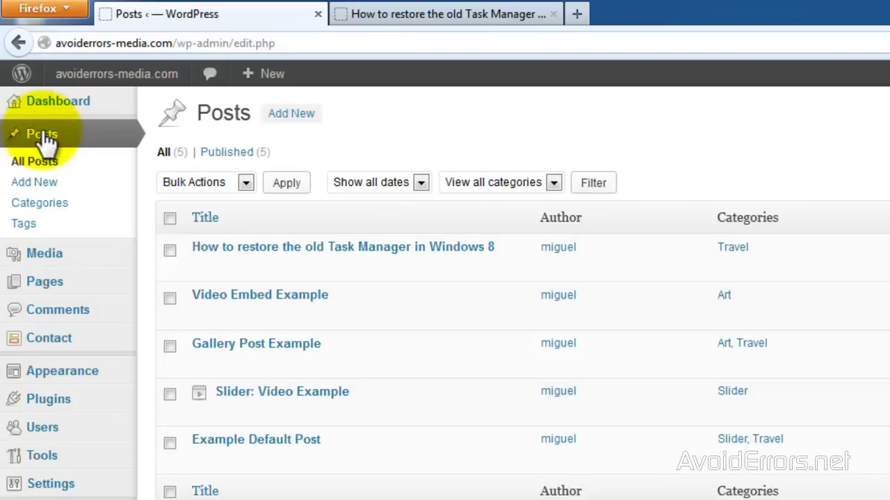
{"action": "left_click", "coordinate": [203, 246]}
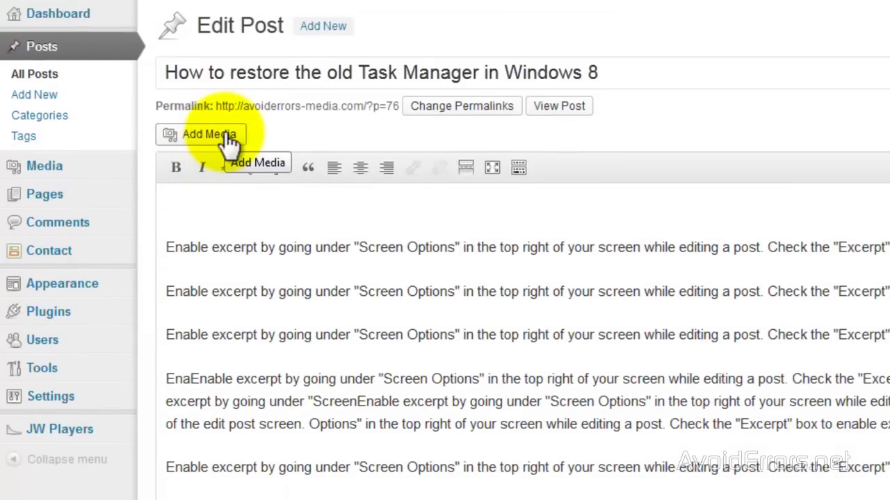
{"action": "left_click", "coordinate": [229, 139]}
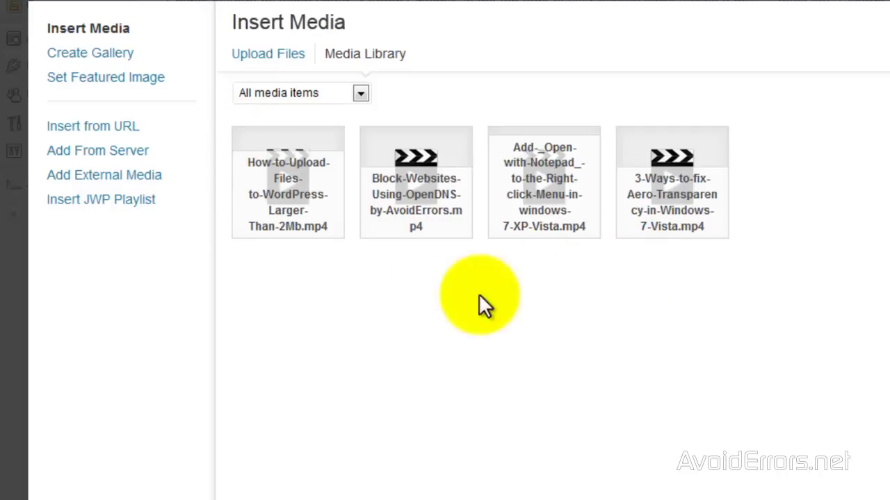
{"action": "left_click", "coordinate": [296, 195]}
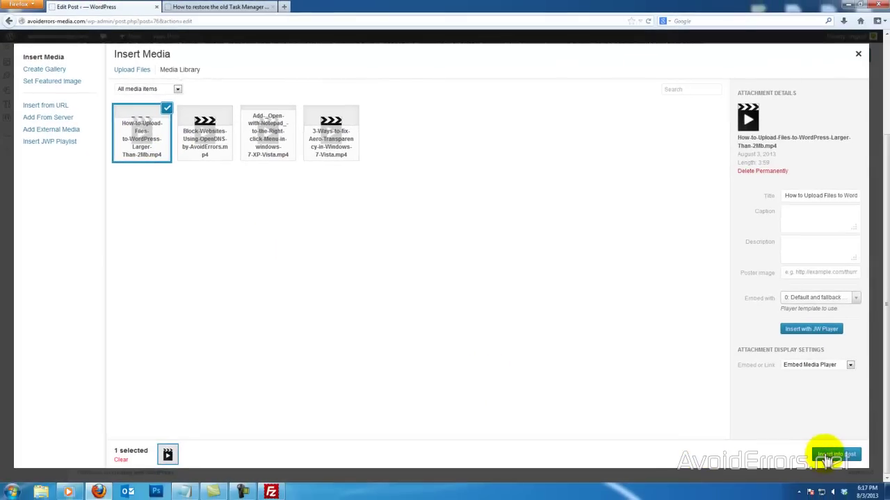
{"action": "left_click", "coordinate": [830, 455]}
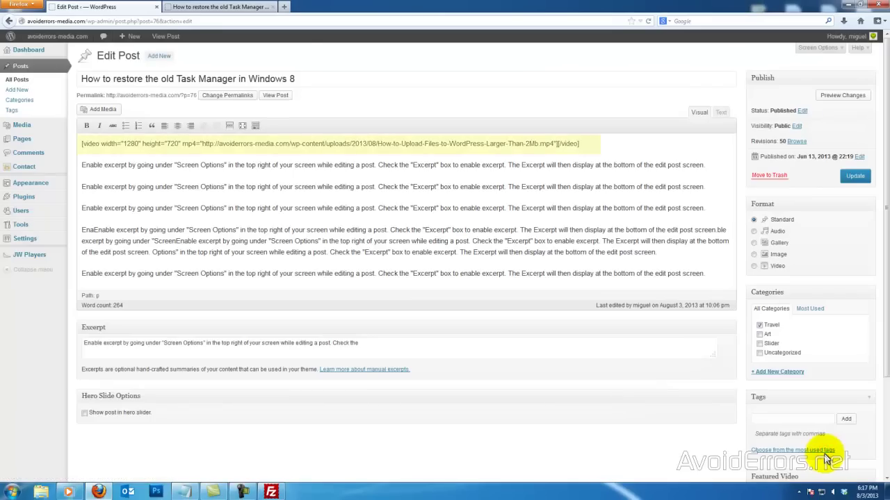
{"action": "left_click", "coordinate": [856, 177]}
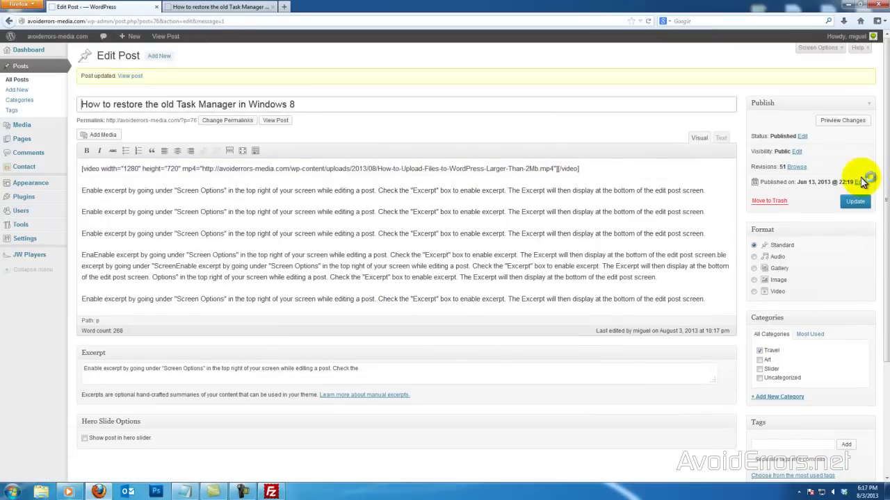
- Reload the published "How to restore the old Task Manager in Windows 8" post and play its embedded video
{"action": "left_click", "coordinate": [231, 11]}
{"action": "left_click", "coordinate": [615, 72]}
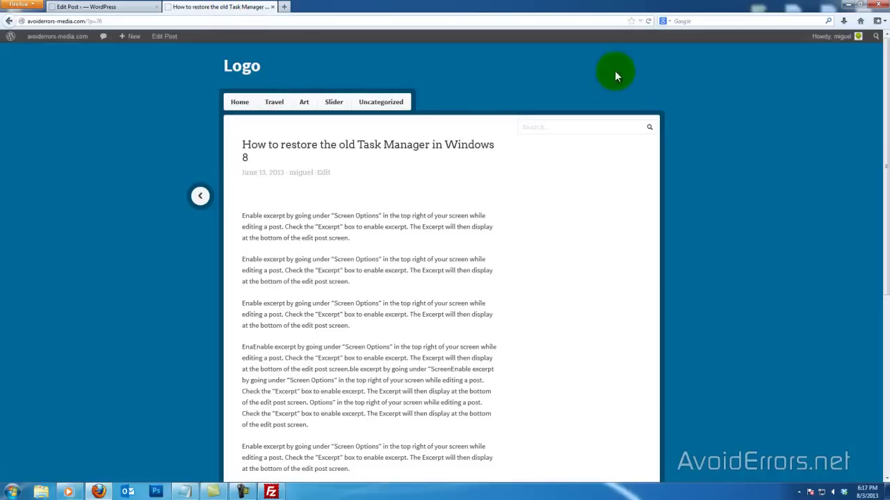
{"action": "left_click", "coordinate": [647, 21]}
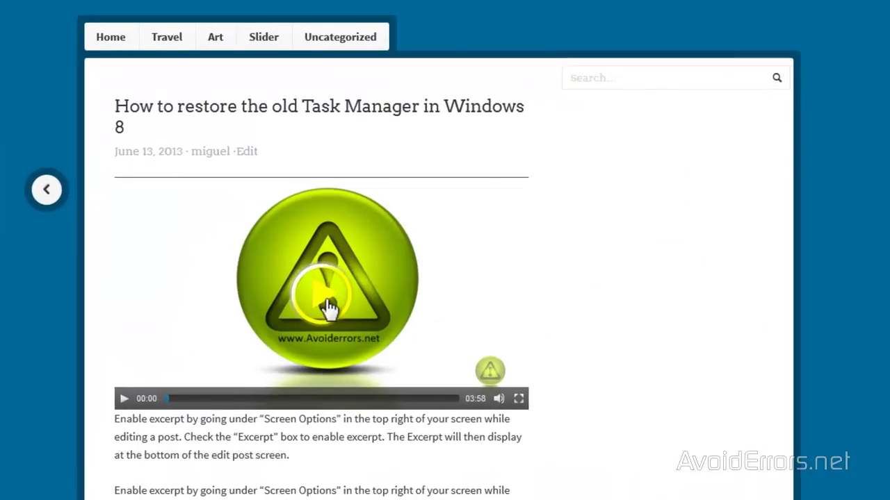
{"action": "left_click", "coordinate": [328, 306]}
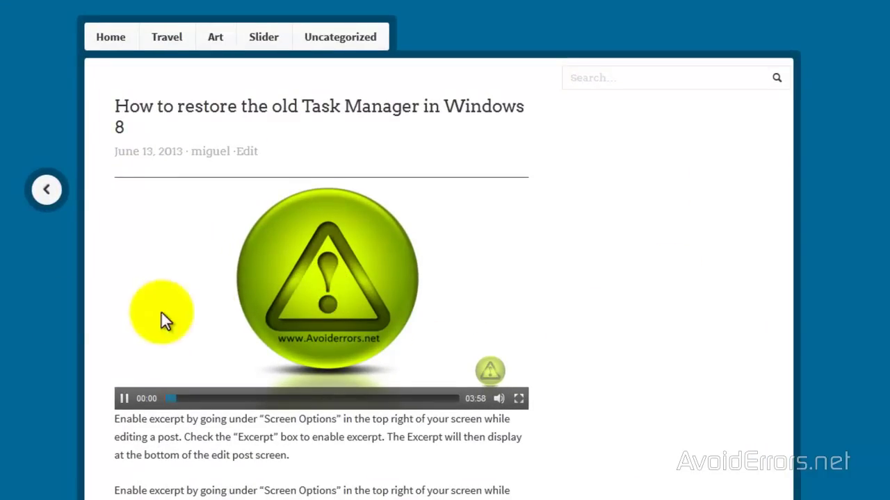